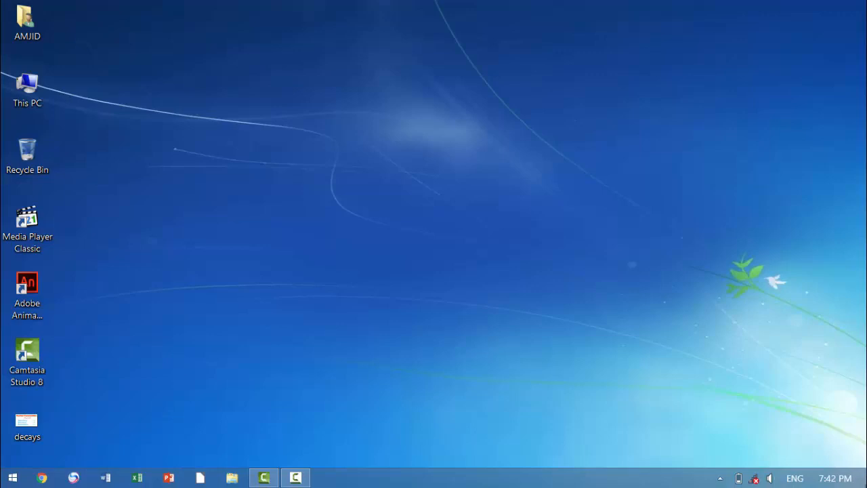
Check the power options available in the Windows Settings charm.
mouse_move(861, 482)
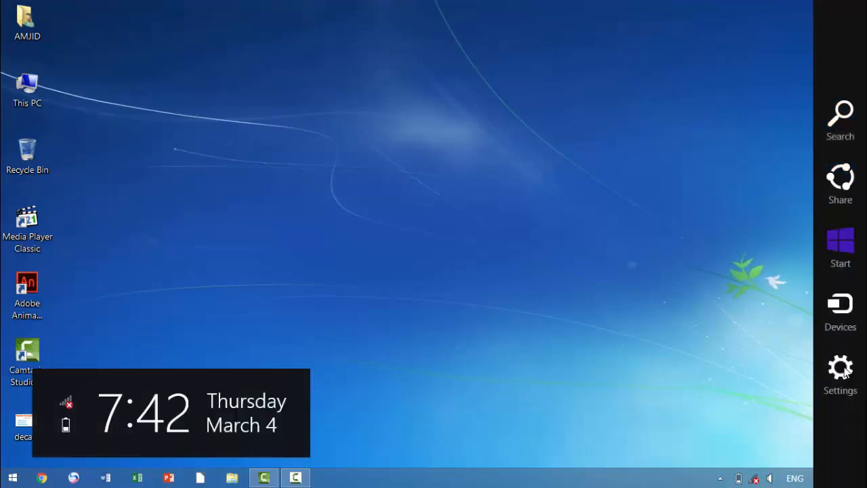
left_click(845, 369)
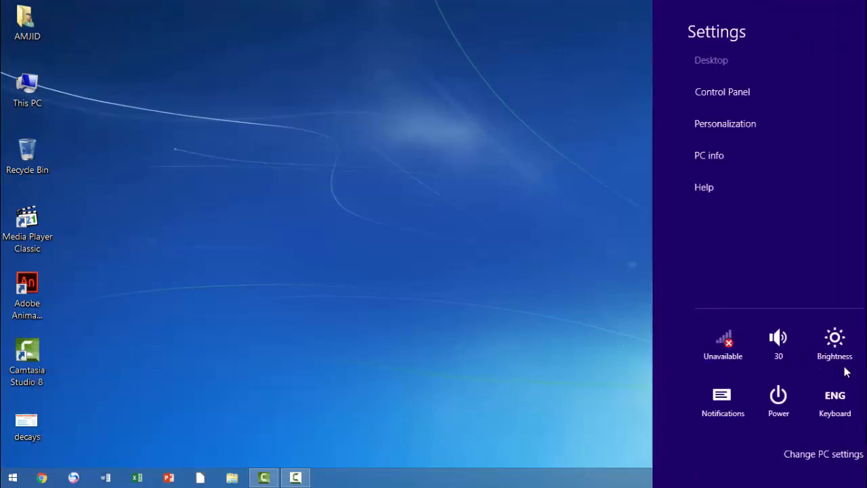
left_click(757, 405)
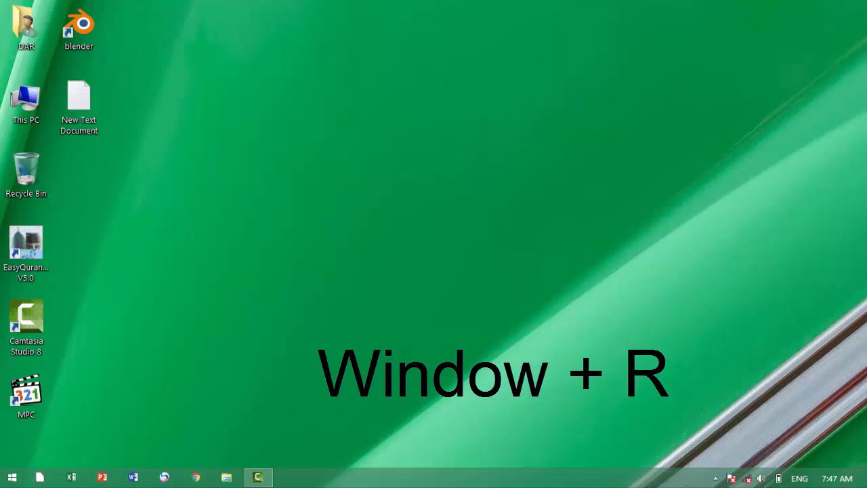
Find regedit, run it as administrator, and enlarge the Registry Editor window to fill most of the desktop.
key("super+r")
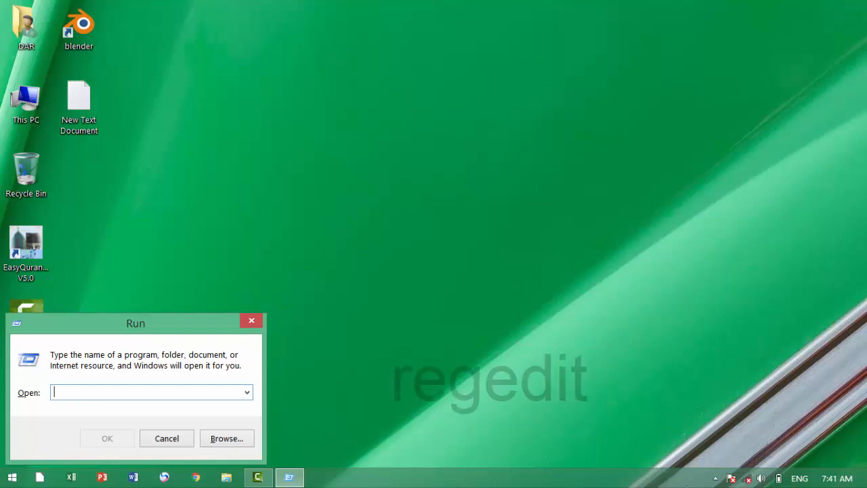
type("regedit")
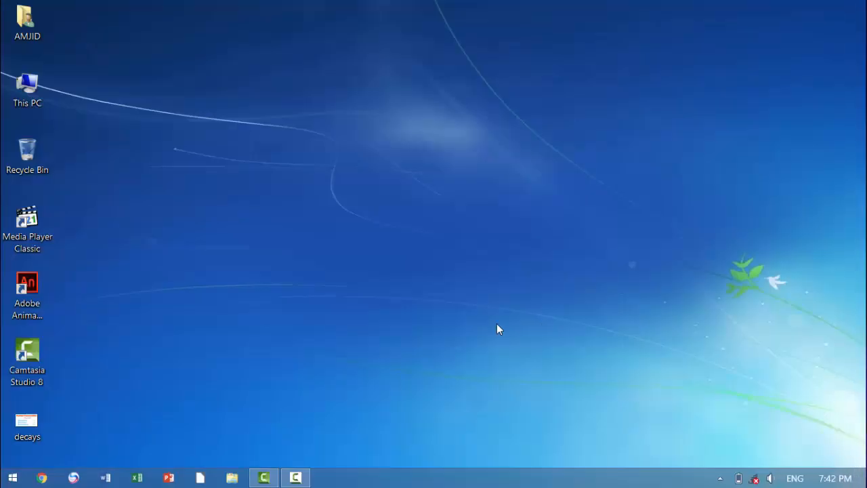
left_click(12, 478)
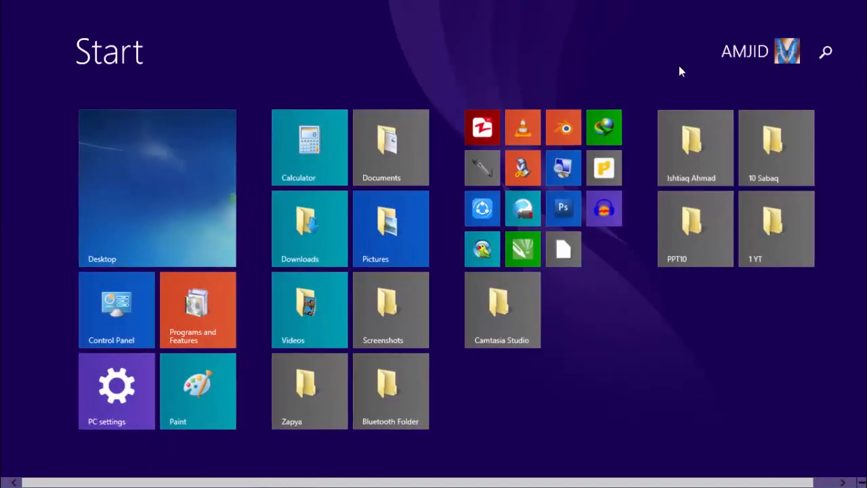
type("regedit")
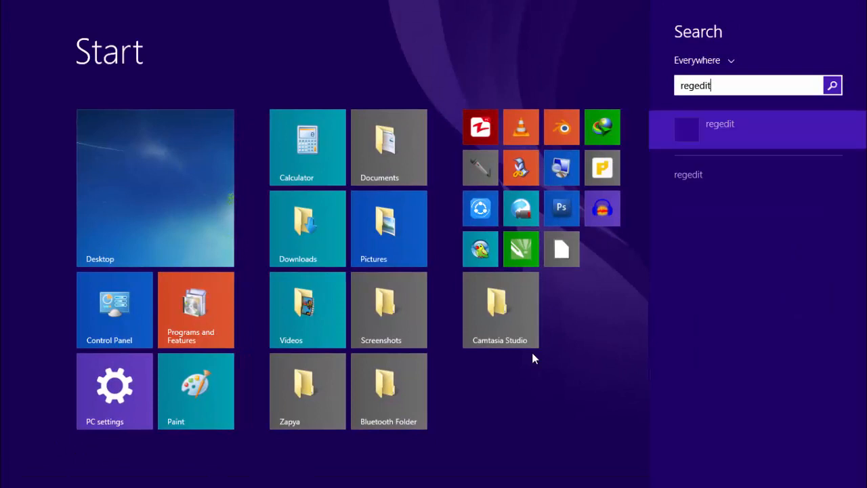
right_click(725, 130)
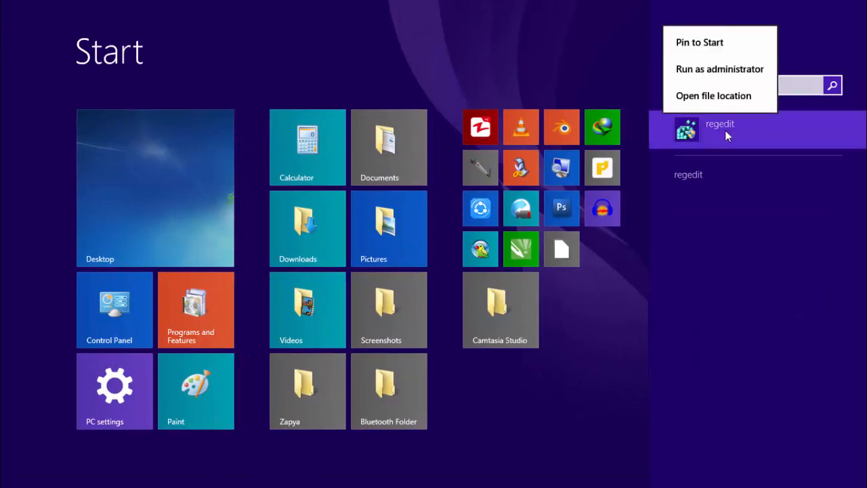
left_click(708, 73)
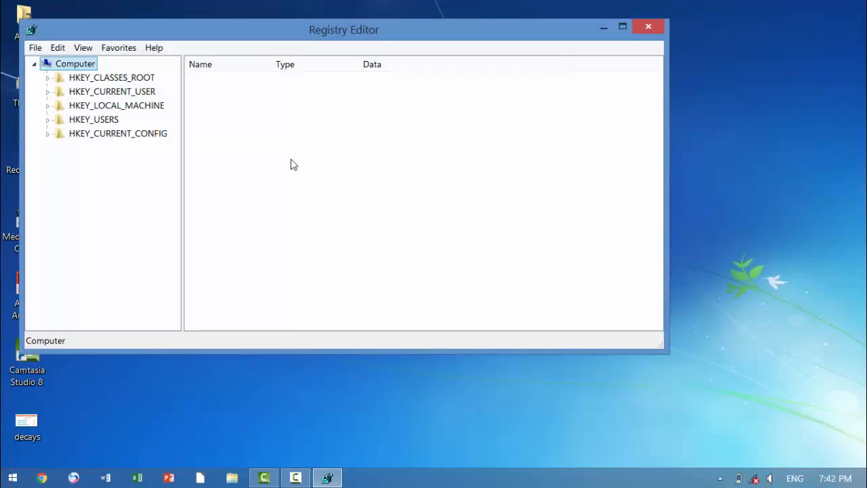
left_click_drag(209, 35, 256, 29)
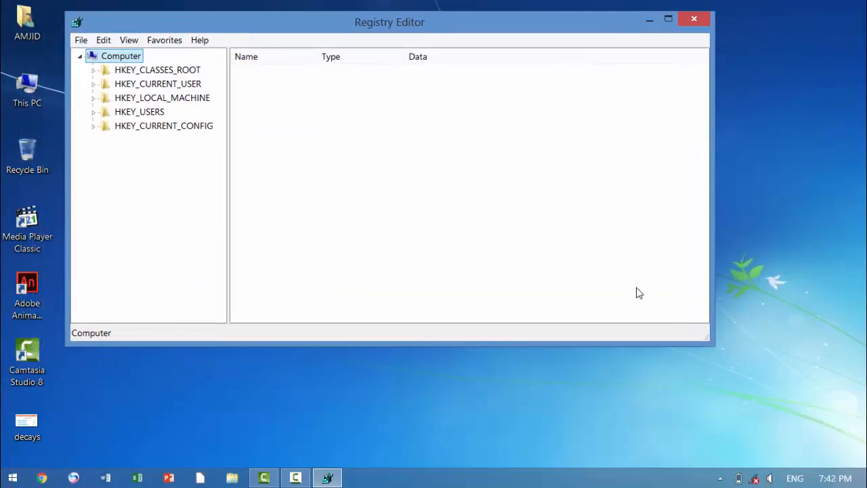
left_click_drag(712, 344, 840, 450)
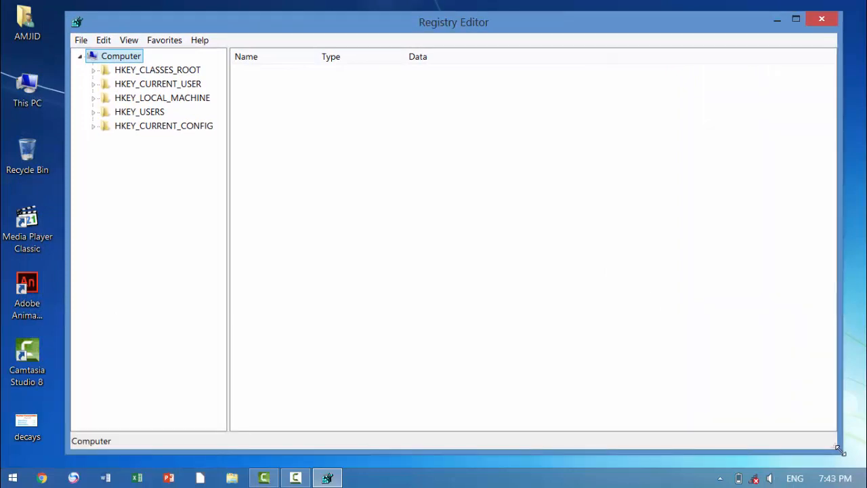
Expand the registry tree through HKEY_LOCAL_MACHINE and SOFTWARE down to the subkeys of Microsoft.
left_click(168, 102)
double_click(193, 101)
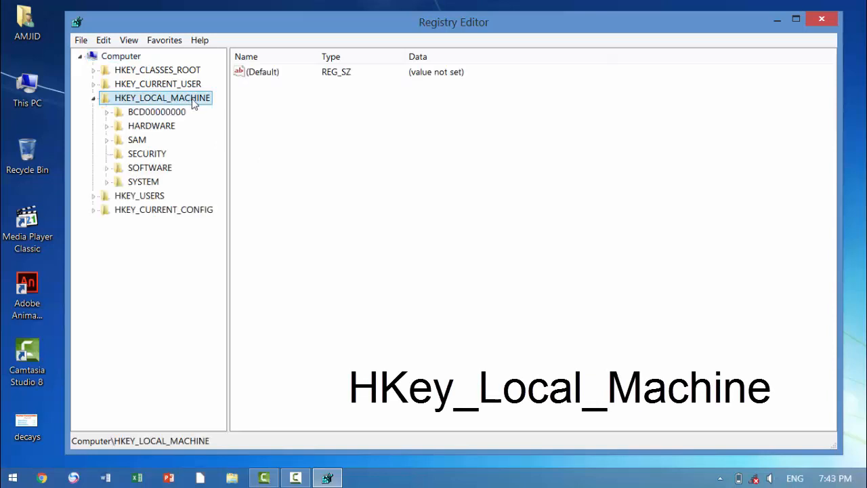
left_click(152, 169)
left_click(106, 169)
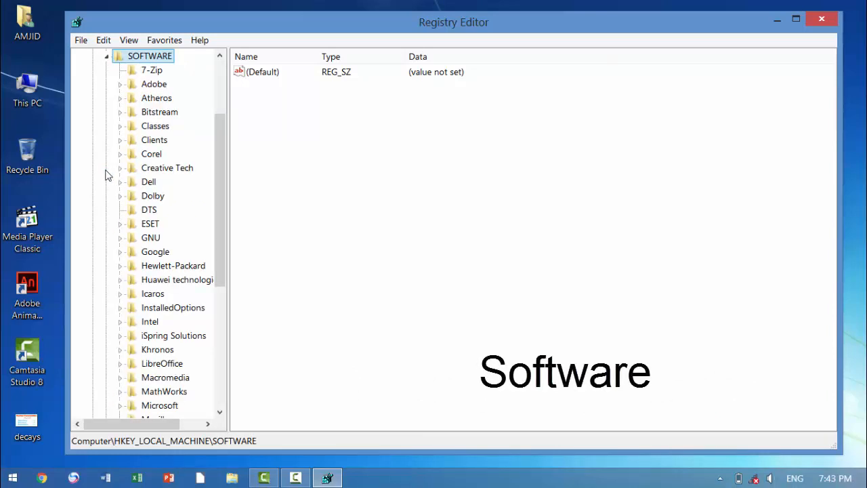
left_click(155, 405)
scroll(129, 271, "down", 5)
left_click(120, 207)
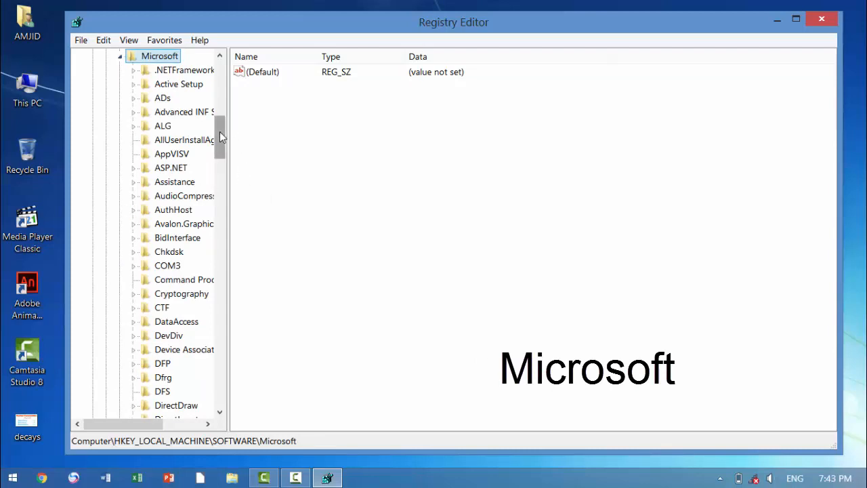
Expand the Windows key under Microsoft and its CurrentVersion subkey, widening the key tree so the names are readable.
left_click_drag(220, 133, 236, 244)
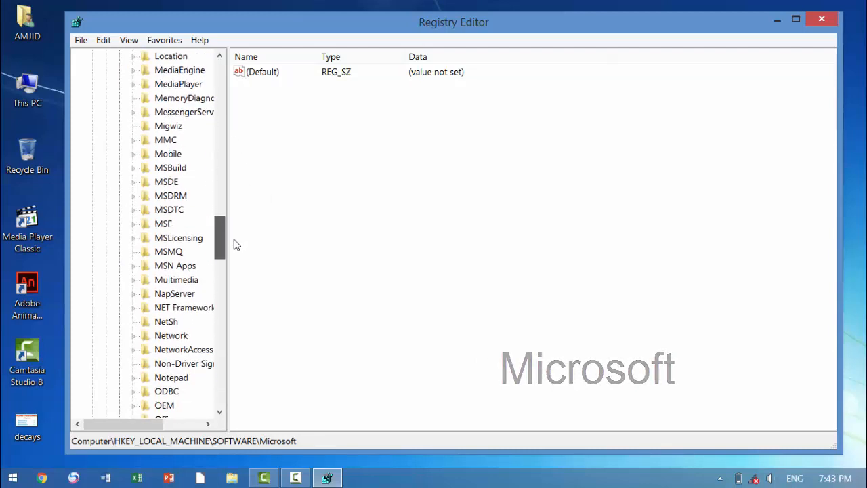
left_click_drag(235, 244, 236, 350)
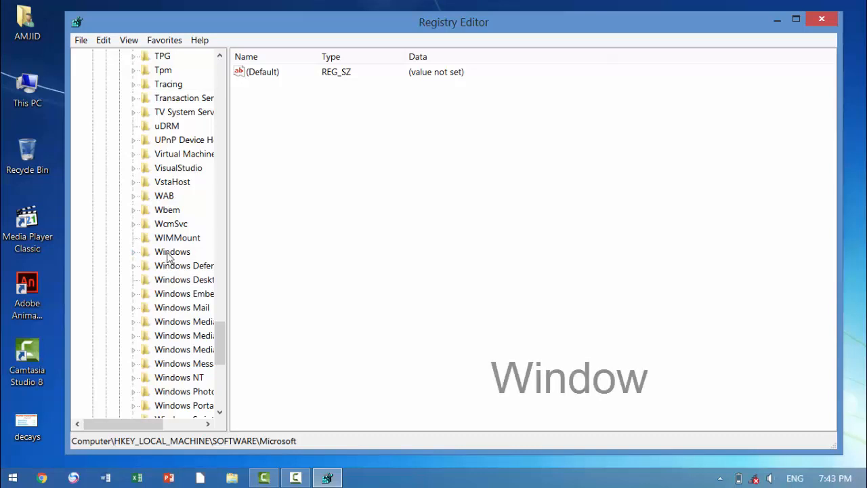
left_click(170, 253)
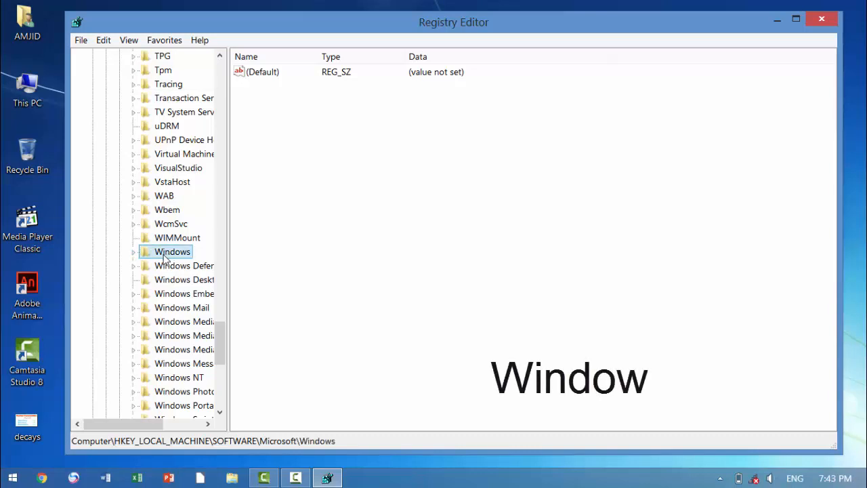
left_click(133, 252)
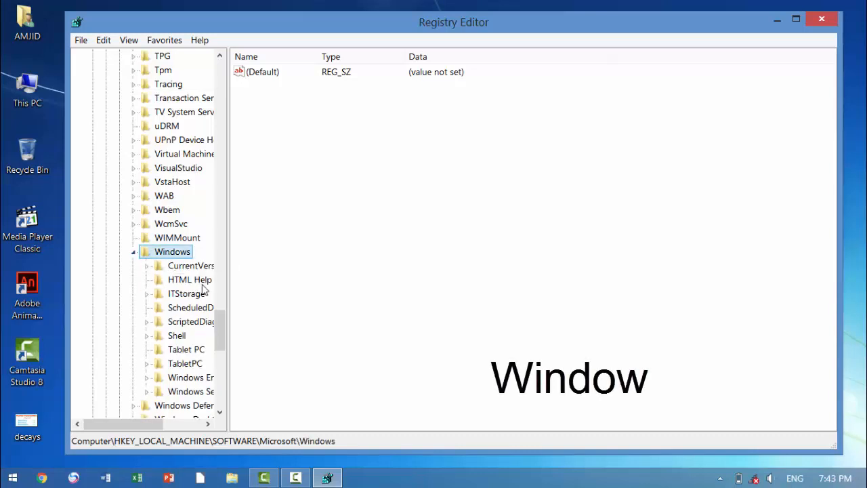
left_click_drag(228, 297, 261, 296)
left_click(194, 210)
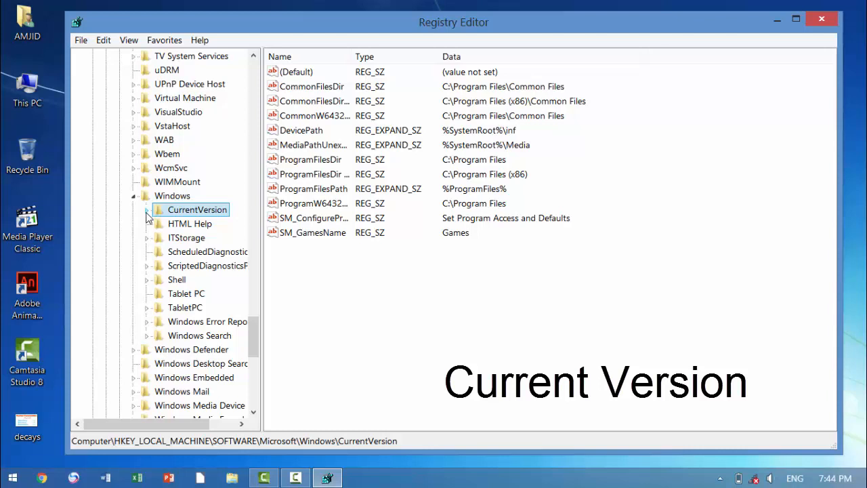
left_click(146, 211)
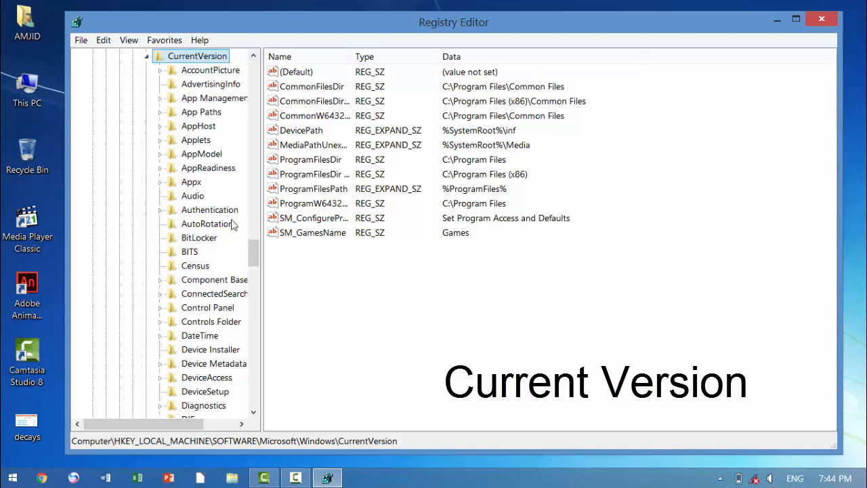
Expand the Policies key under CurrentVersion and select its Explorer subkey to list its values.
left_click_drag(253, 249, 253, 306)
left_click(184, 240)
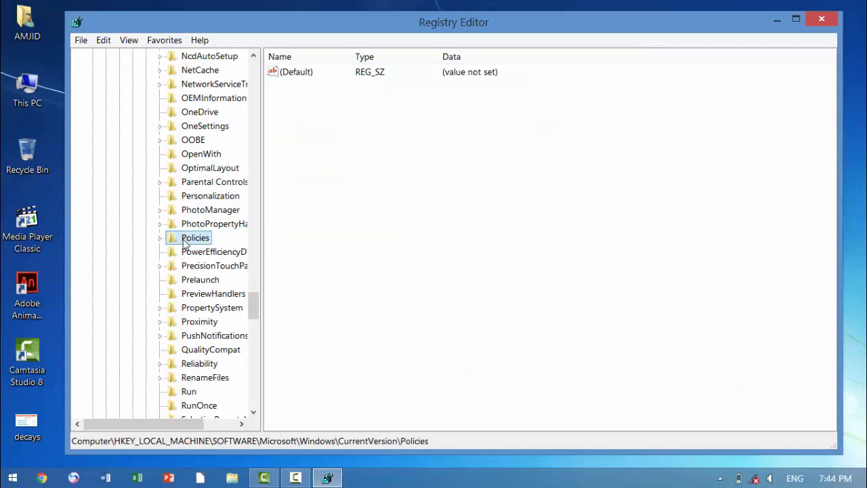
left_click(161, 239)
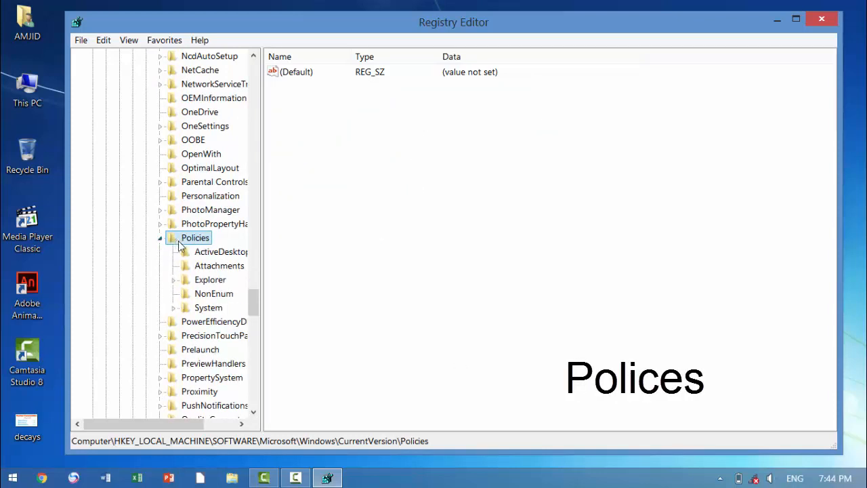
left_click(205, 282)
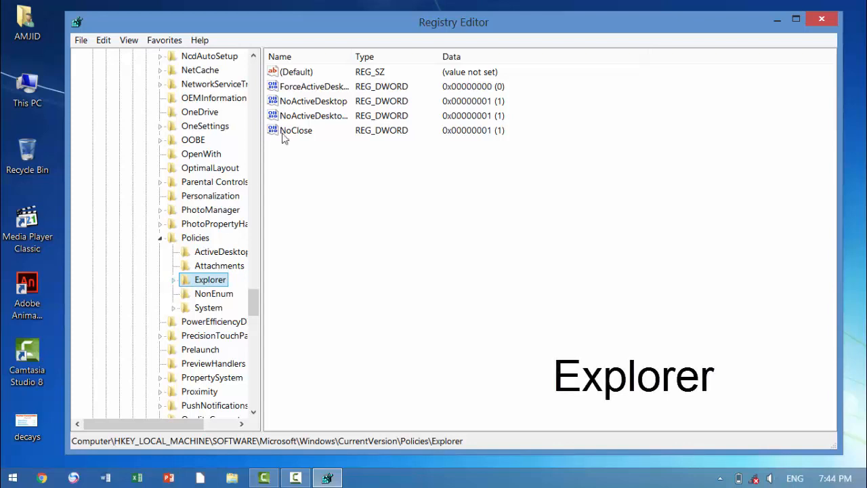
left_click(302, 135)
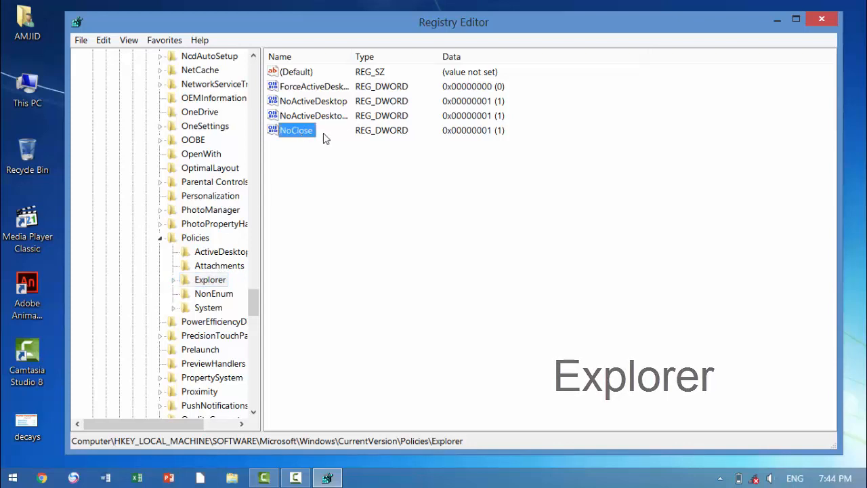
left_click(210, 282)
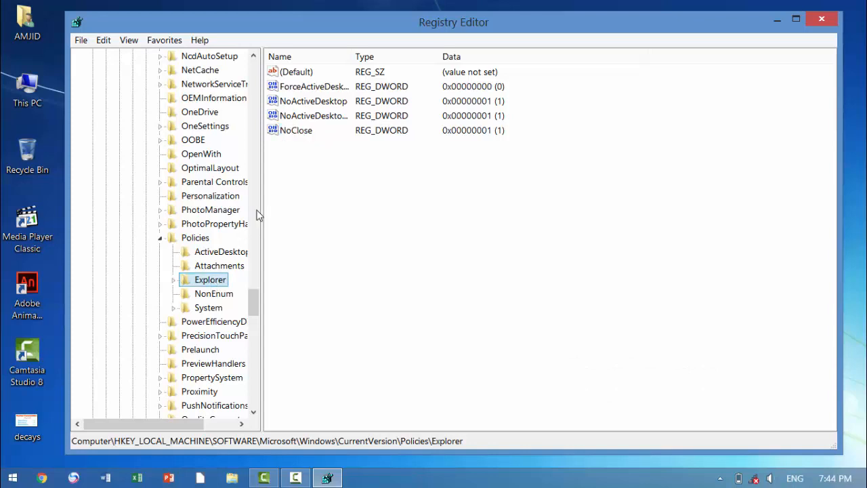
Set the value data of the NoClose DWORD in the Explorer policies key to 0.
left_click(293, 132)
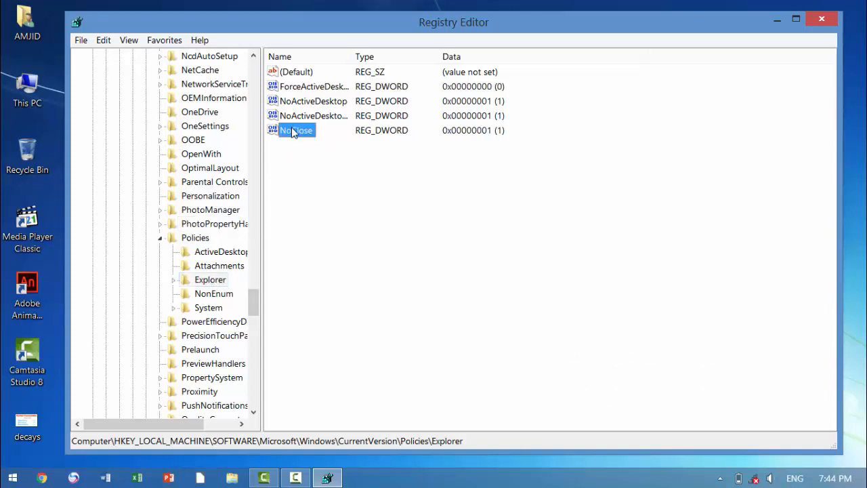
right_click(293, 132)
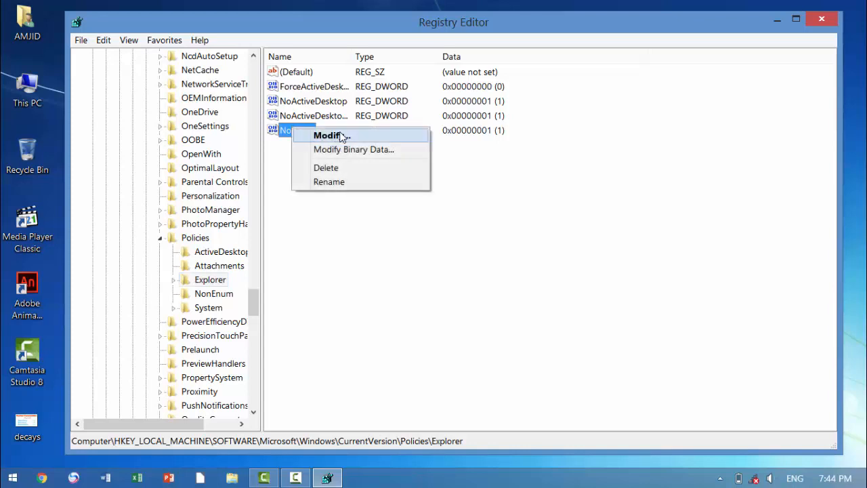
left_click(332, 135)
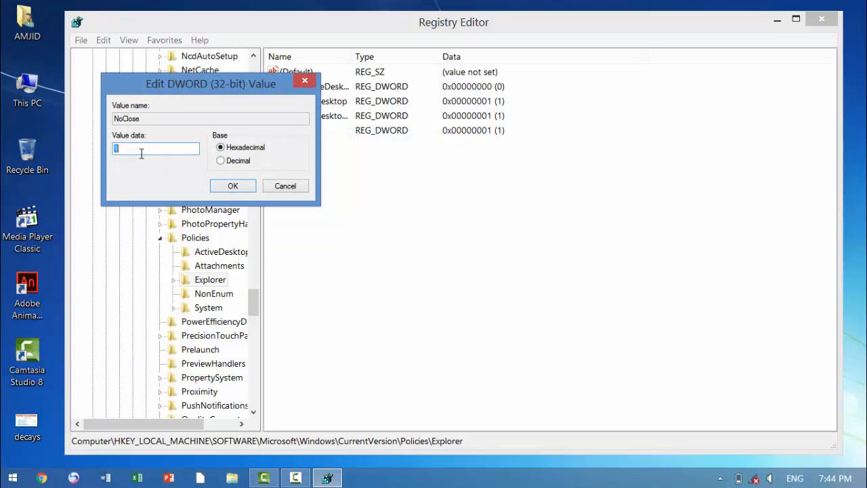
type("1")
key("BackSpace")
type("0")
left_click(231, 185)
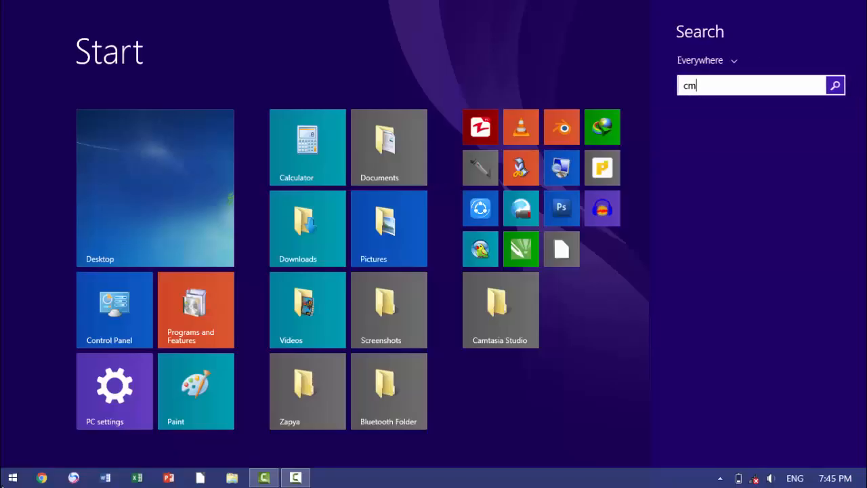
Search for cmd and run Command Prompt as administrator.
type("d")
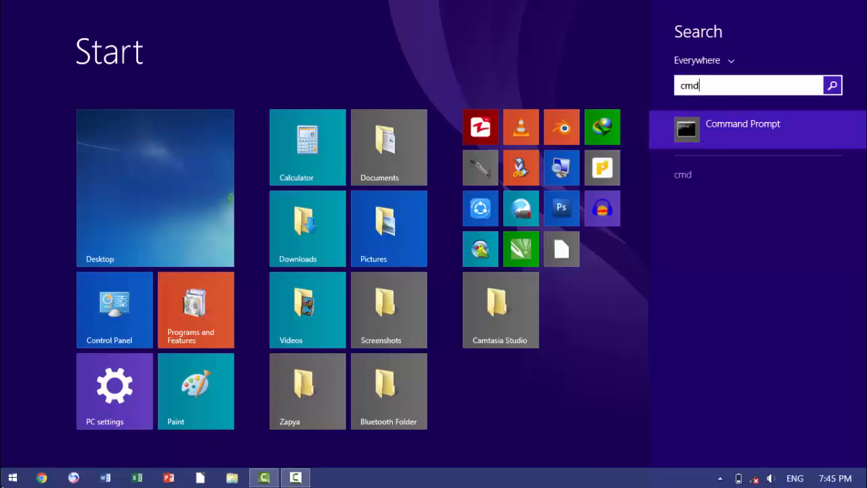
right_click(731, 127)
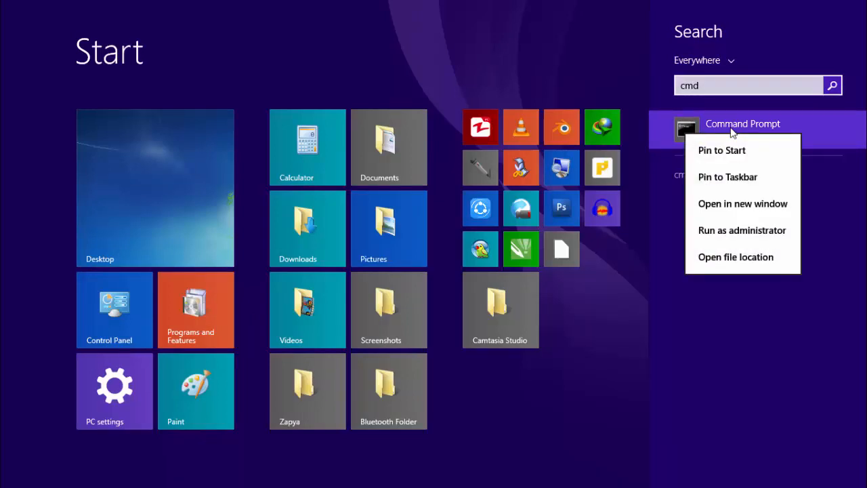
left_click(748, 235)
Force-terminate Windows Explorer by running the command taskkill /im explorer.exe /f.
type("taskkill")
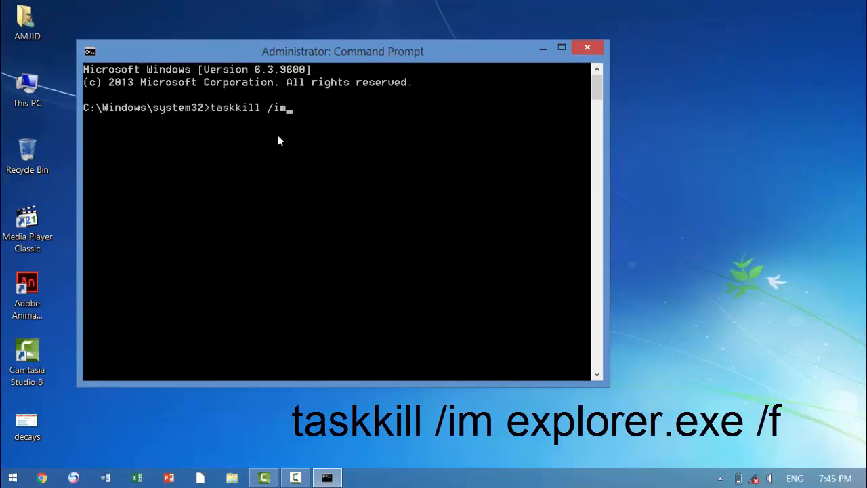
type("/im explorer.exe /f")
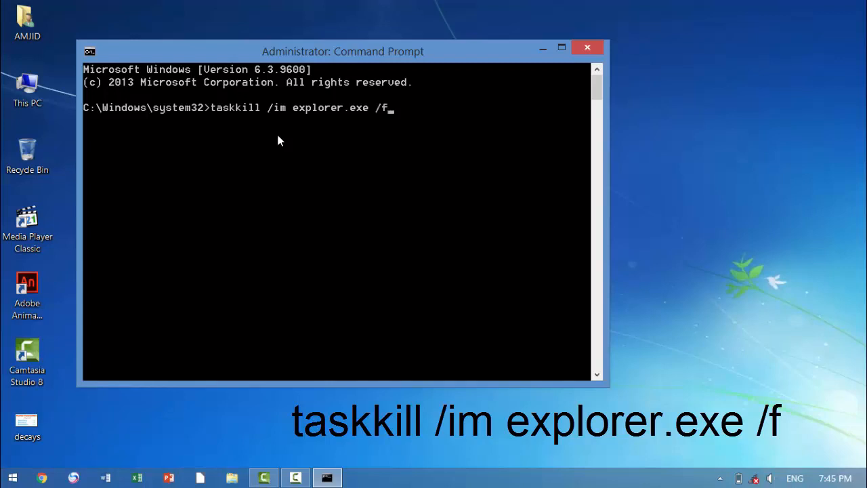
key("BackSpace")
key("BackSpace")
type("/f")
key("BackSpace")
key("BackSpace")
type("/f")
key("Return")
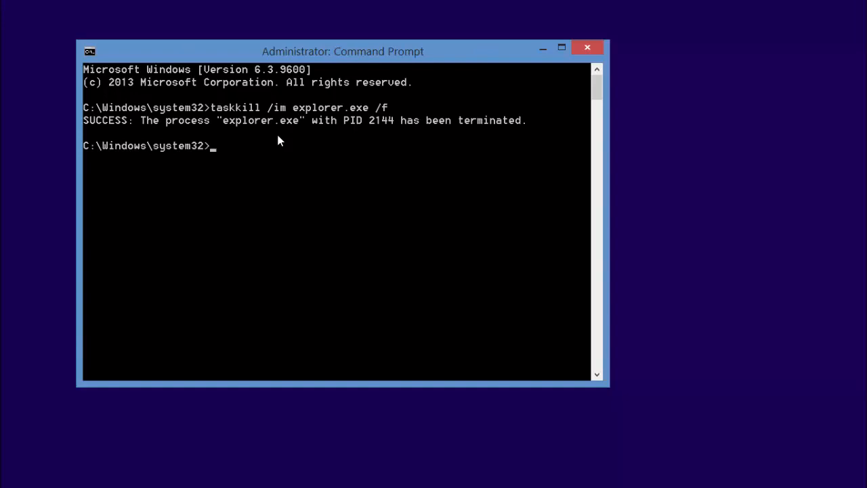
Start Windows Explorer again by running the command explorer.exe, and close Command Prompt.
type("explo")
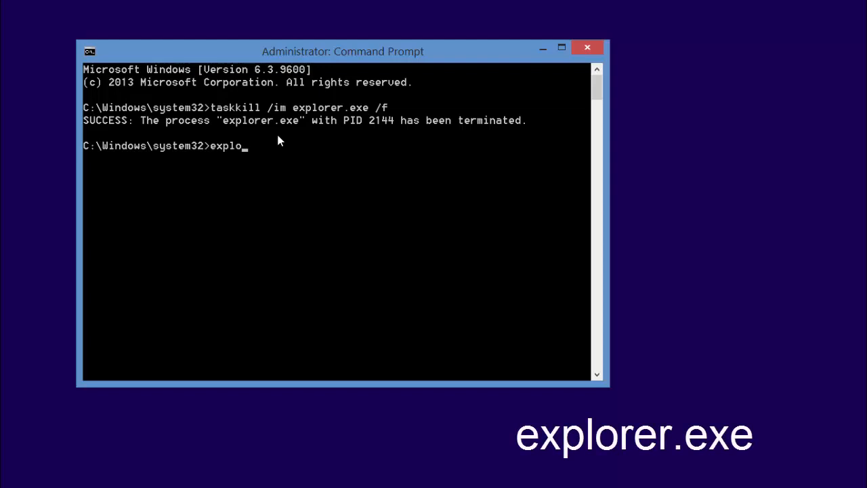
type("rer.exe")
key("Return")
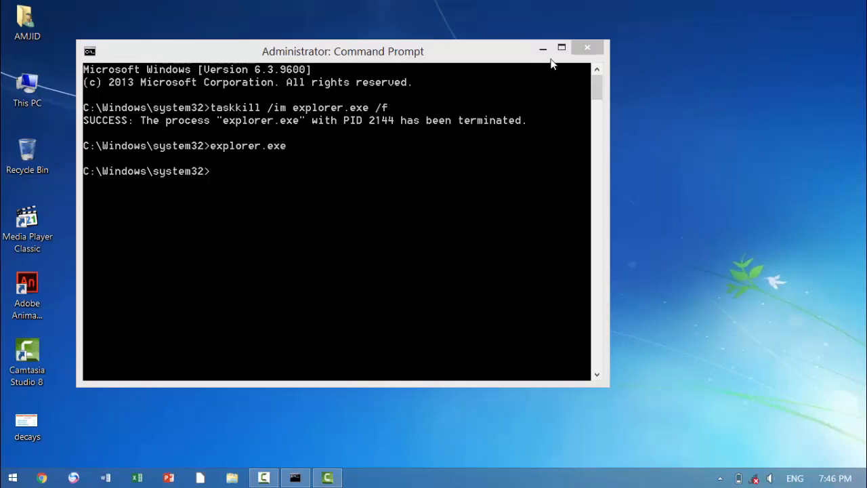
left_click(585, 53)
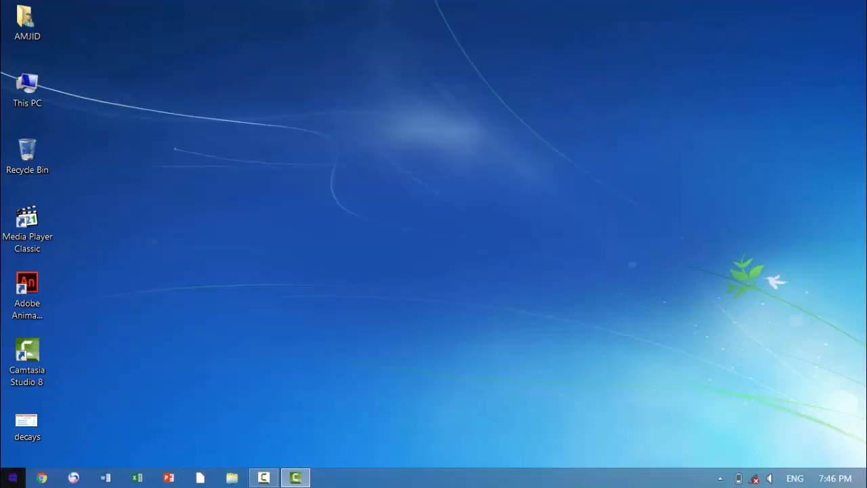
Check the power options on the Start screen and return to the desktop.
left_click(12, 477)
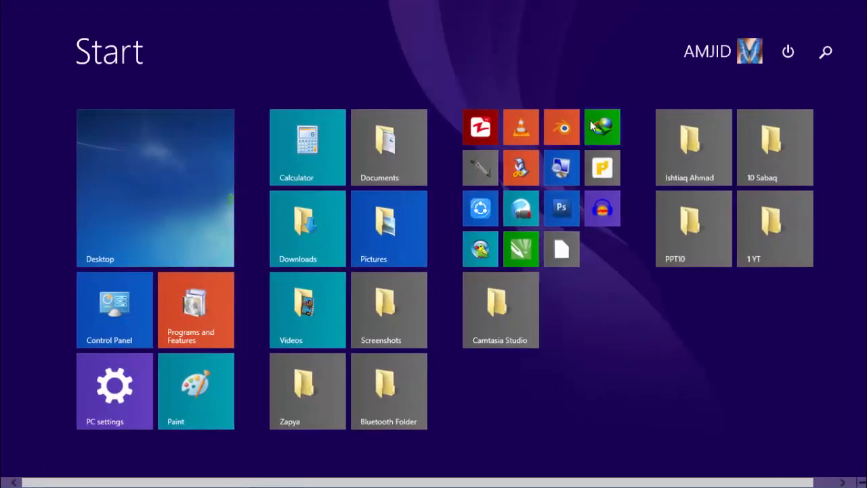
left_click(787, 52)
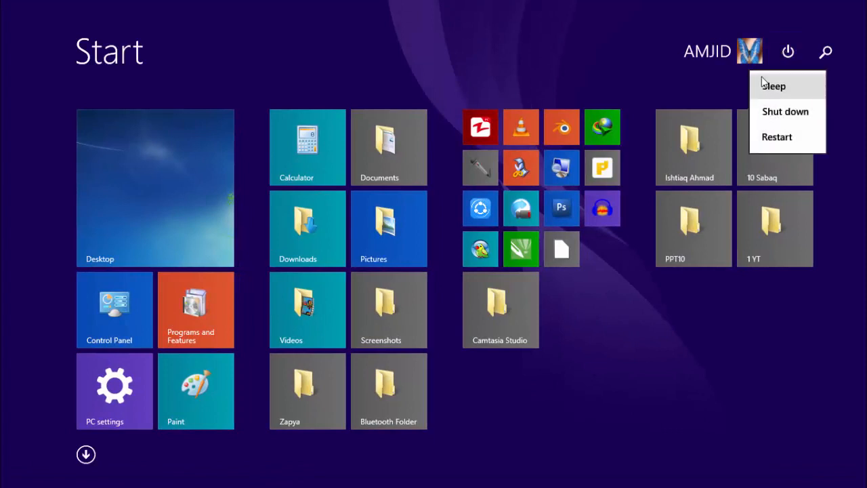
left_click(233, 151)
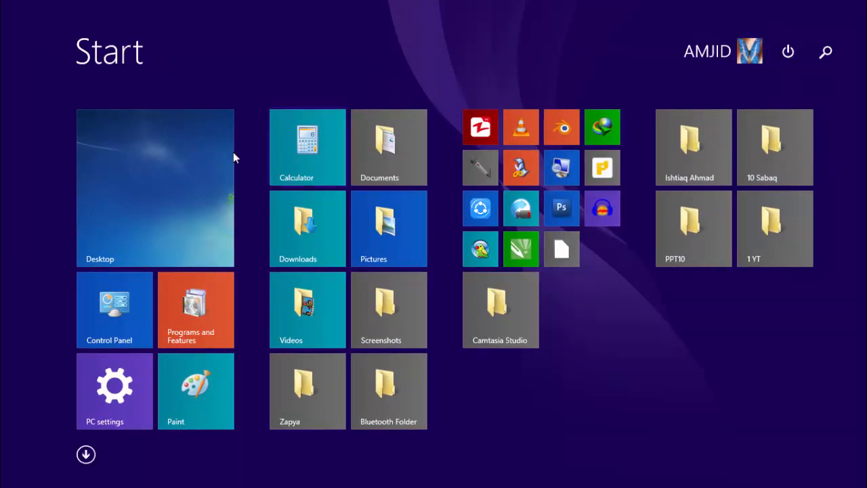
left_click(152, 192)
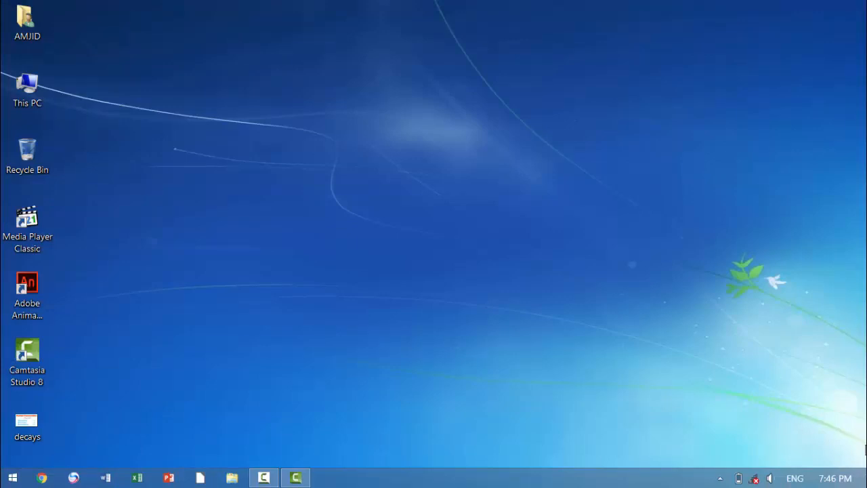
Check the power options in the desktop's Settings charm.
mouse_move(866, 474)
left_click(840, 372)
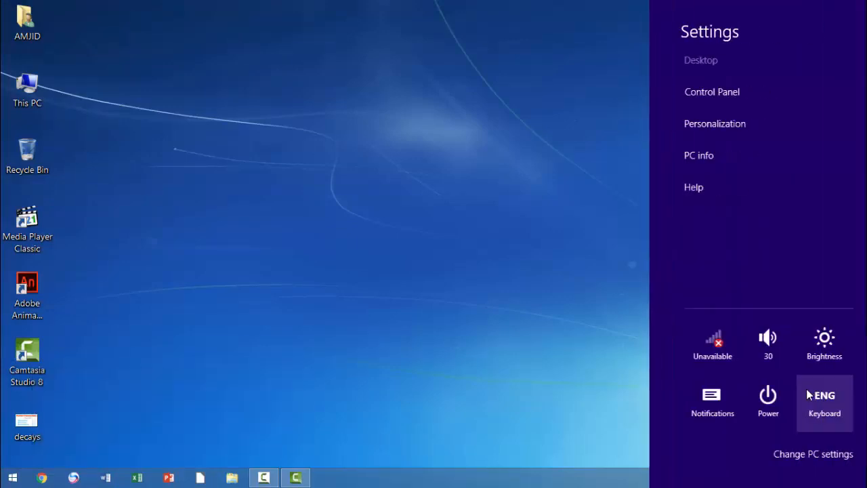
left_click(759, 401)
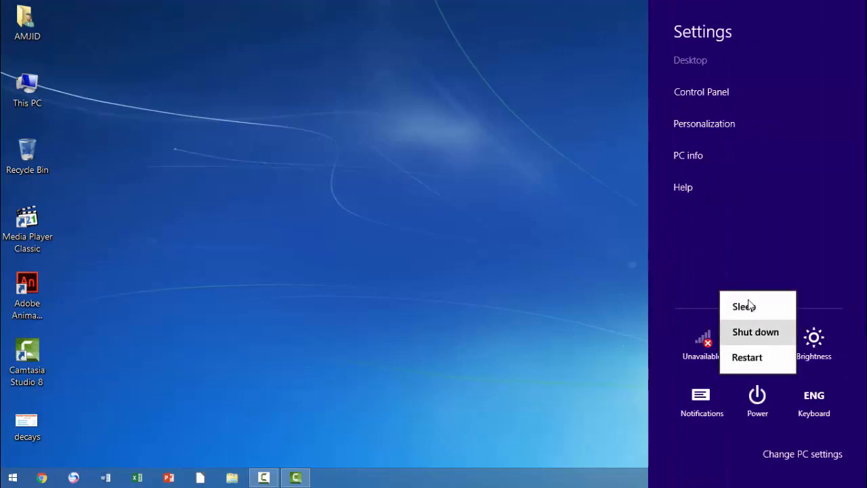